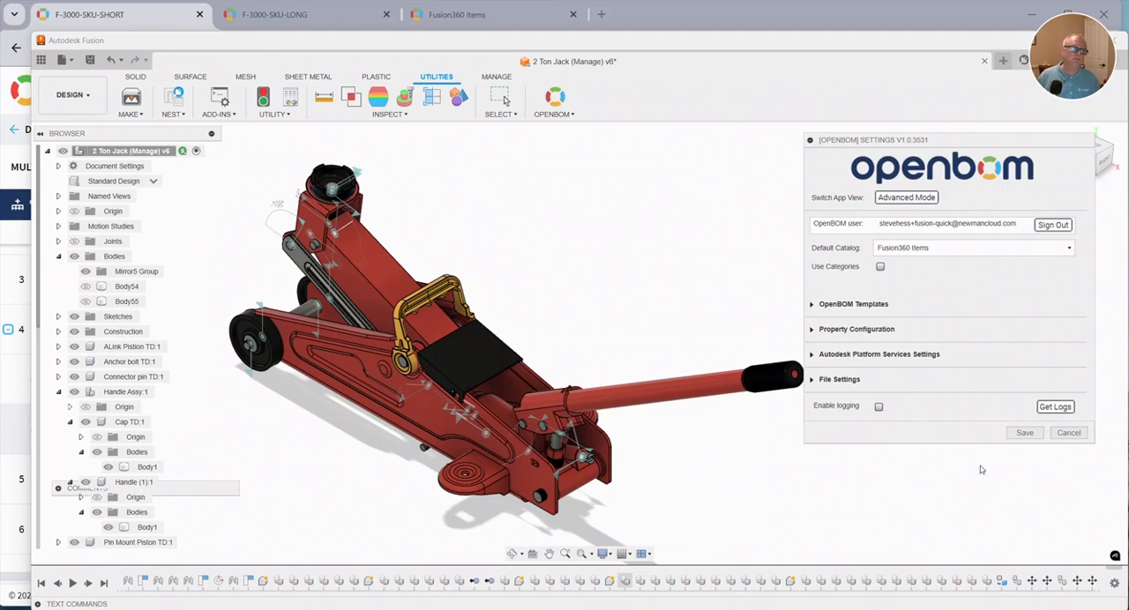
# Close the OpenBOM settings and preview the jack's Long Handle configuration before returning to Standard Design.
pyautogui.click(1069, 434)
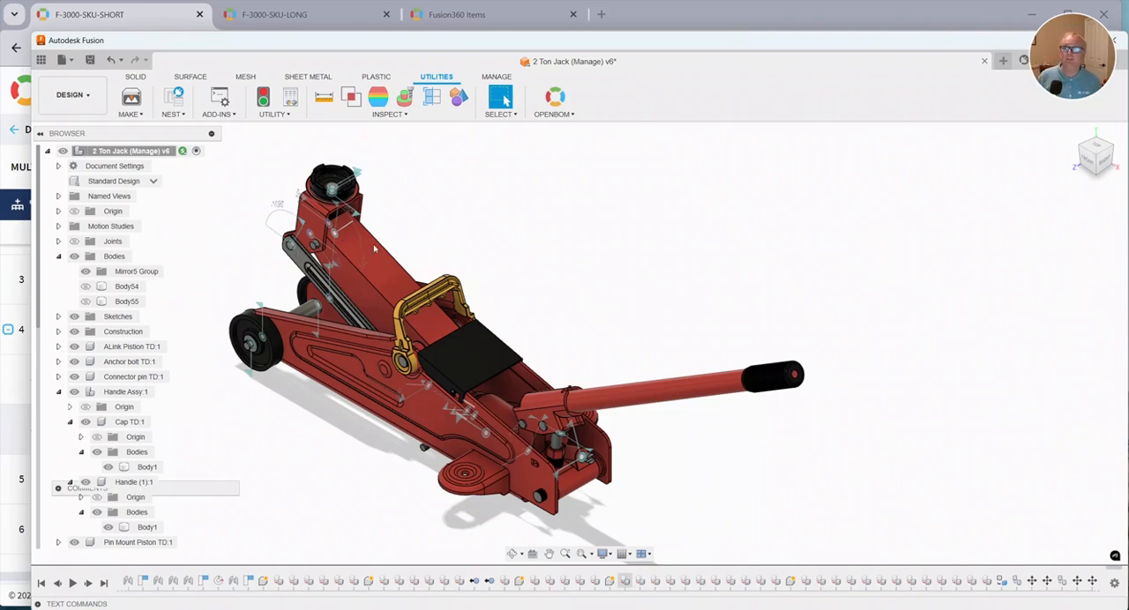
pyautogui.click(153, 181)
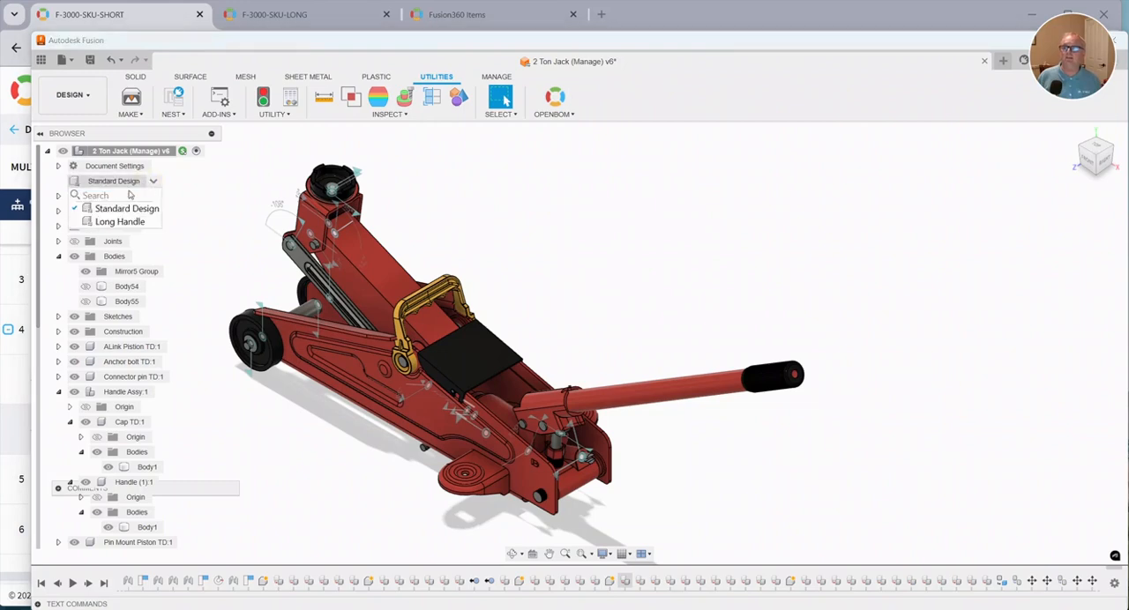
pyautogui.click(126, 225)
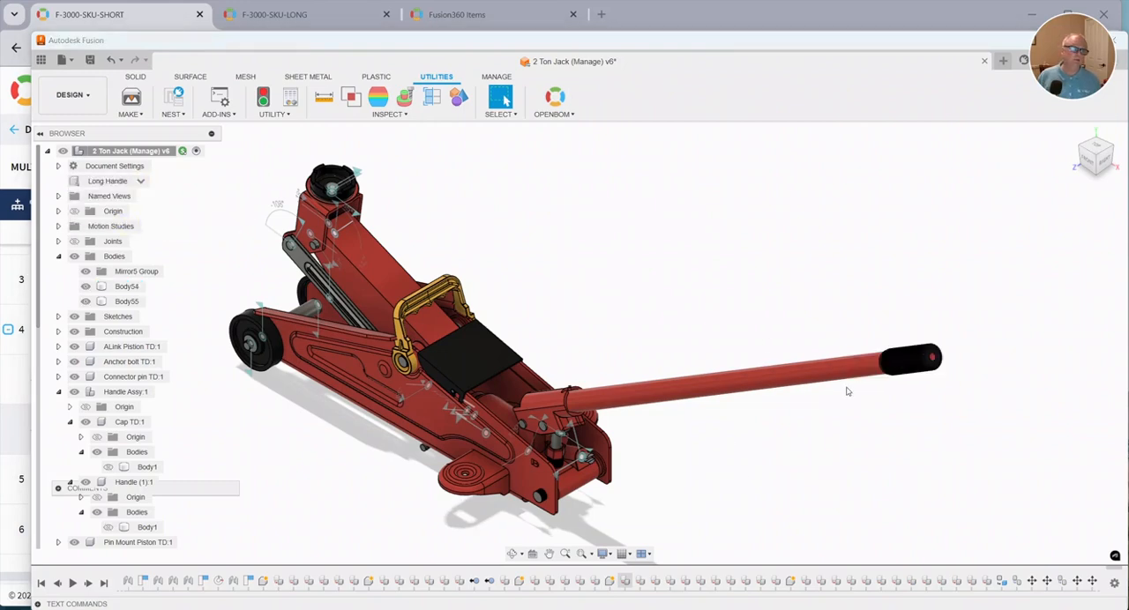
pyautogui.click(141, 180)
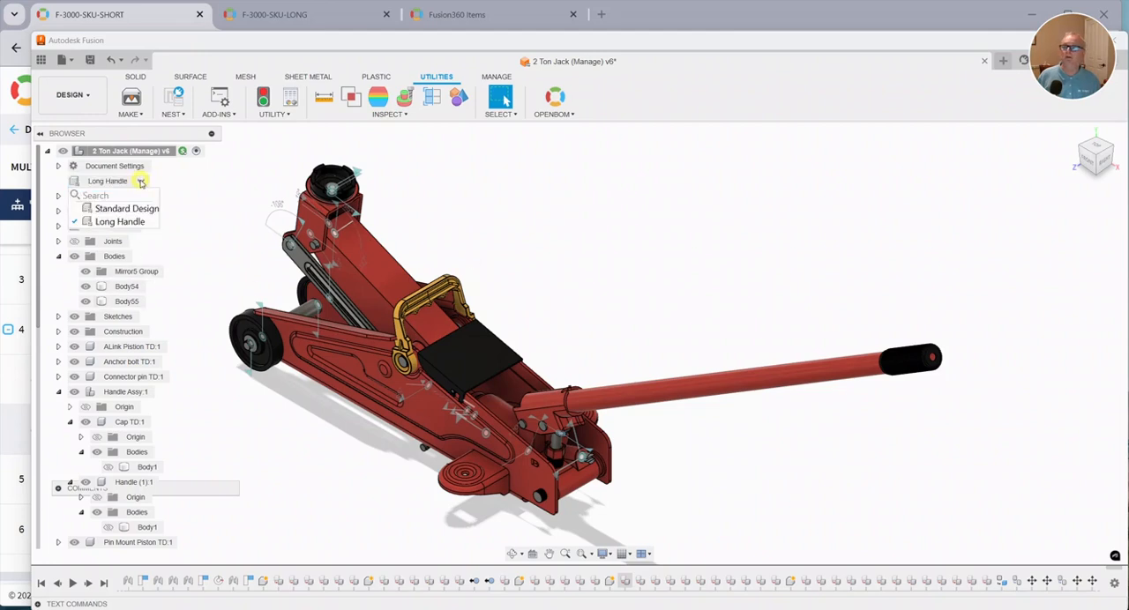
pyautogui.click(124, 210)
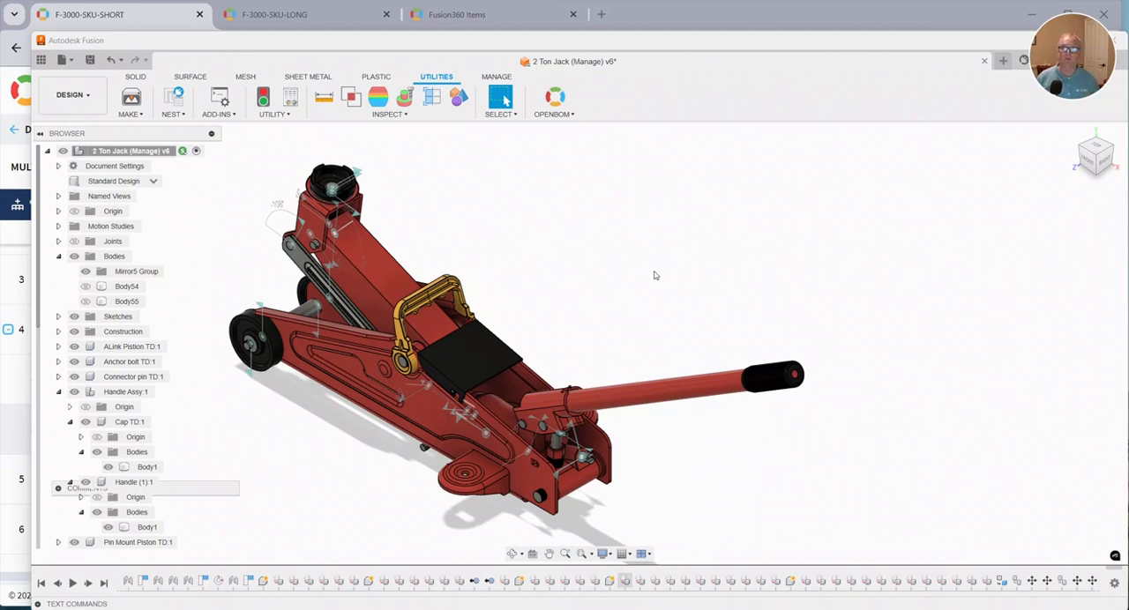
# Activate the Long Handle configuration and inspect the Handle Assy component and the hidden Body1 of Cap TD.
pyautogui.click(135, 77)
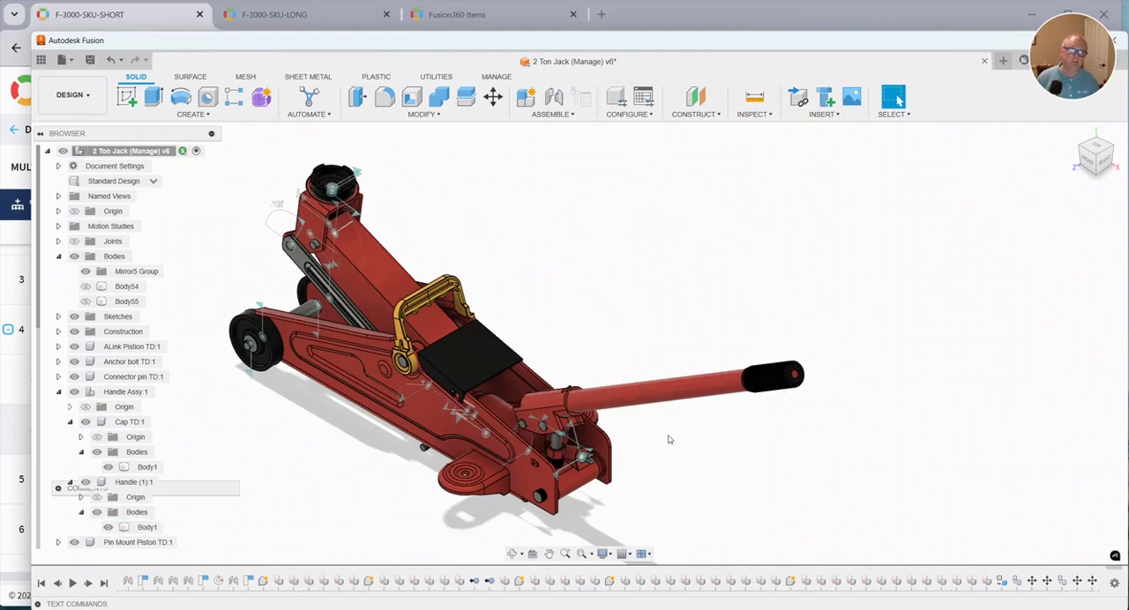
pyautogui.click(151, 181)
pyautogui.click(132, 221)
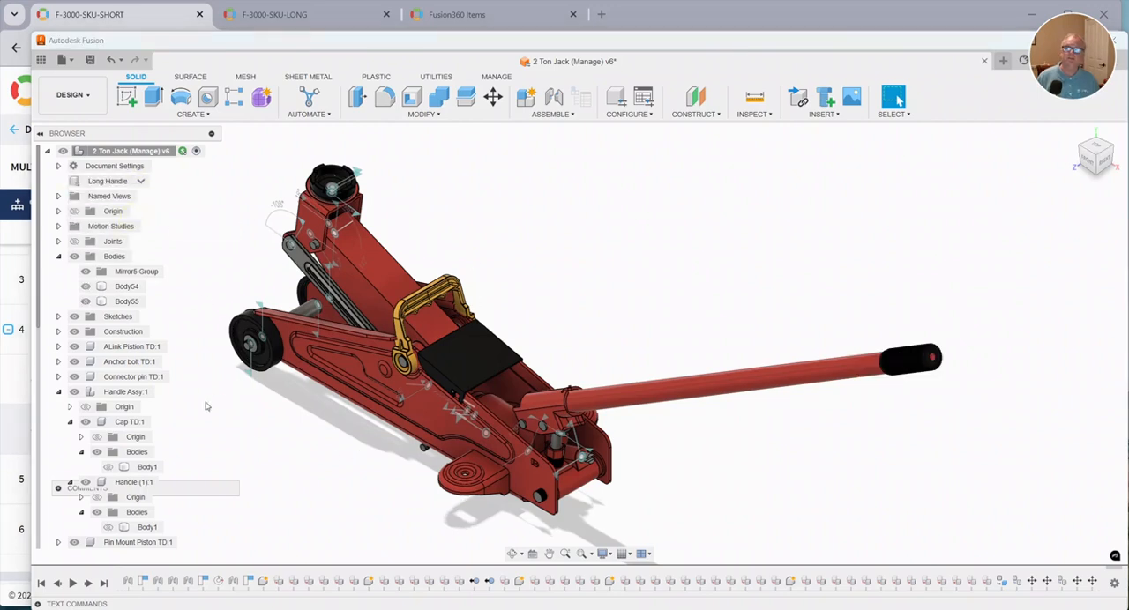
pyautogui.click(131, 397)
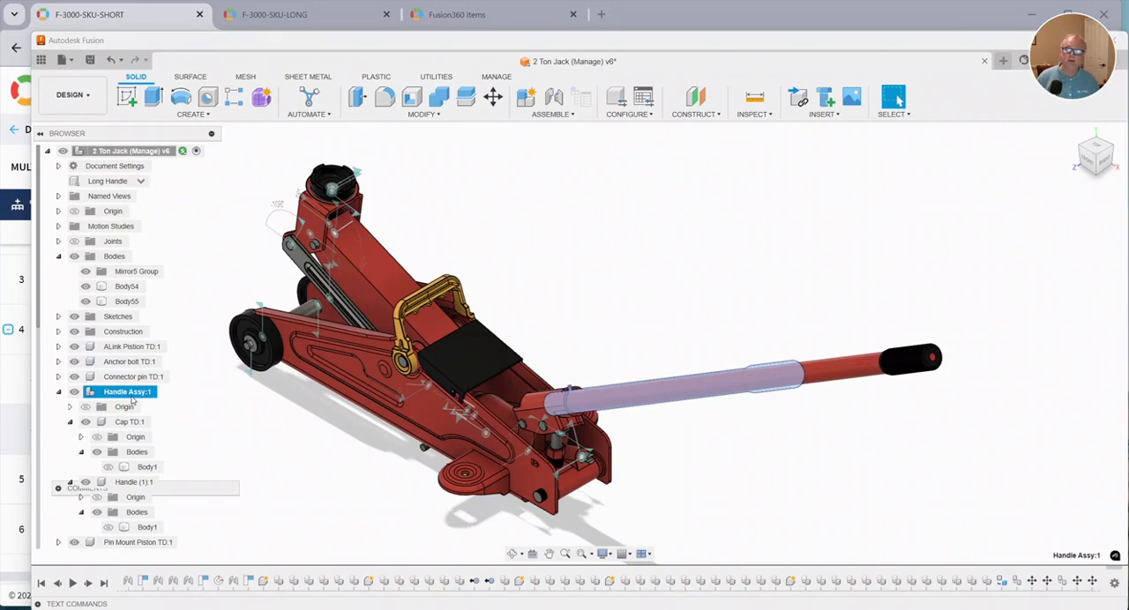
pyautogui.click(145, 467)
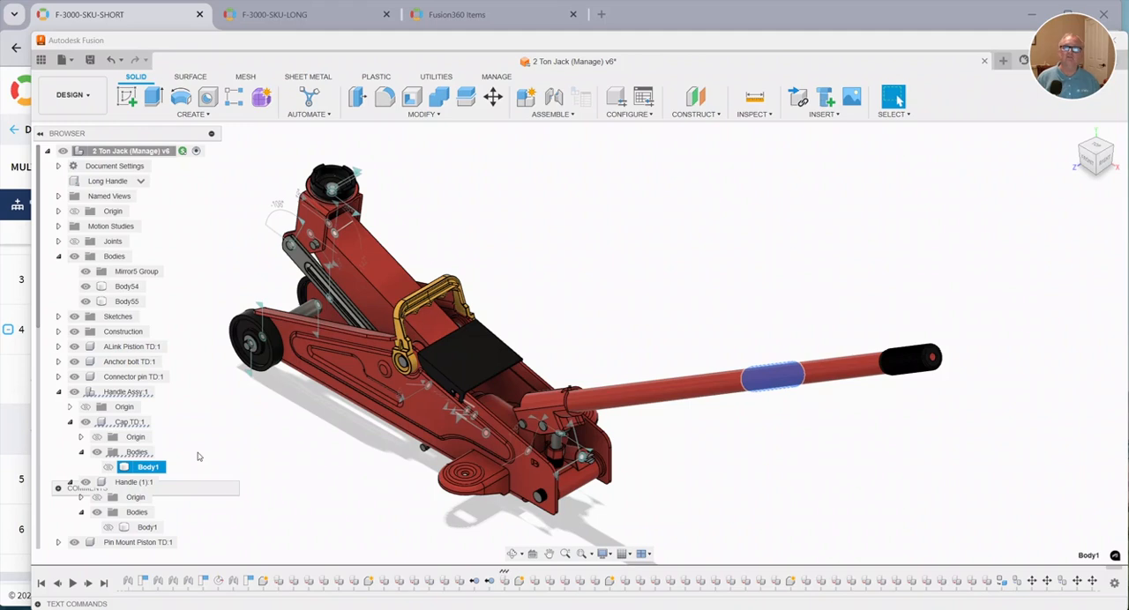
# Open the configuration table and review the parameters, part numbers and descriptions of the Standard Design and Long Handle configurations.
pyautogui.click(639, 102)
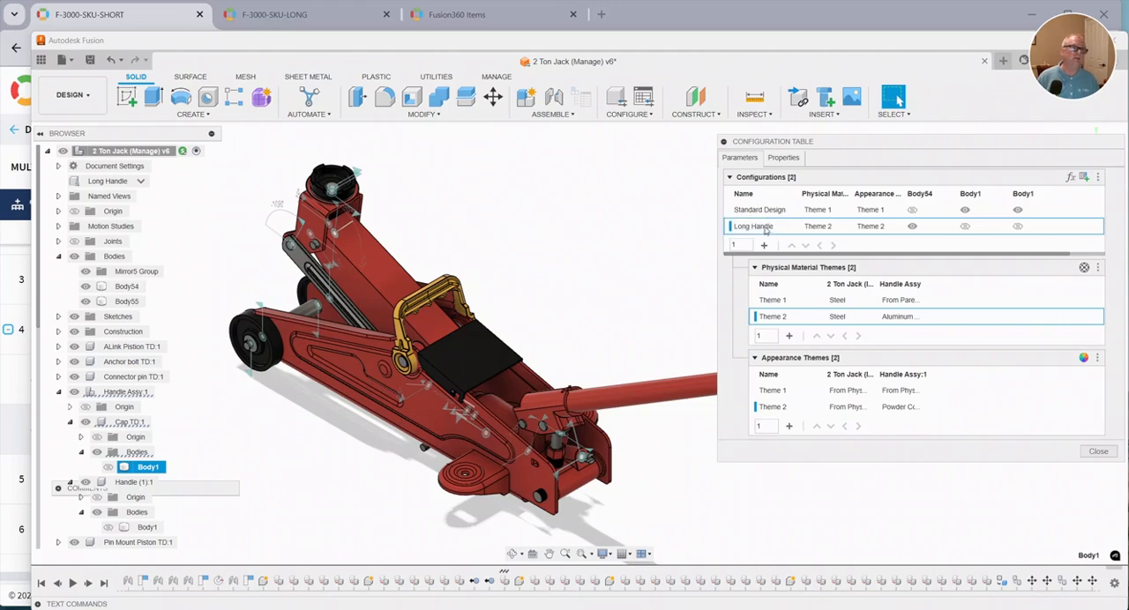
pyautogui.click(783, 157)
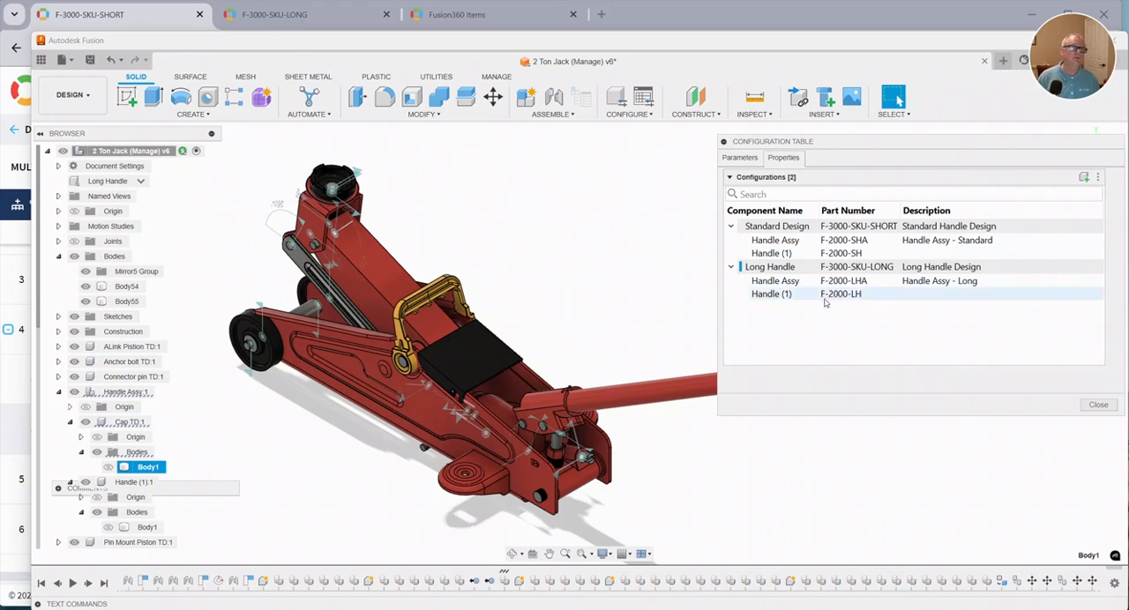
pyautogui.click(776, 256)
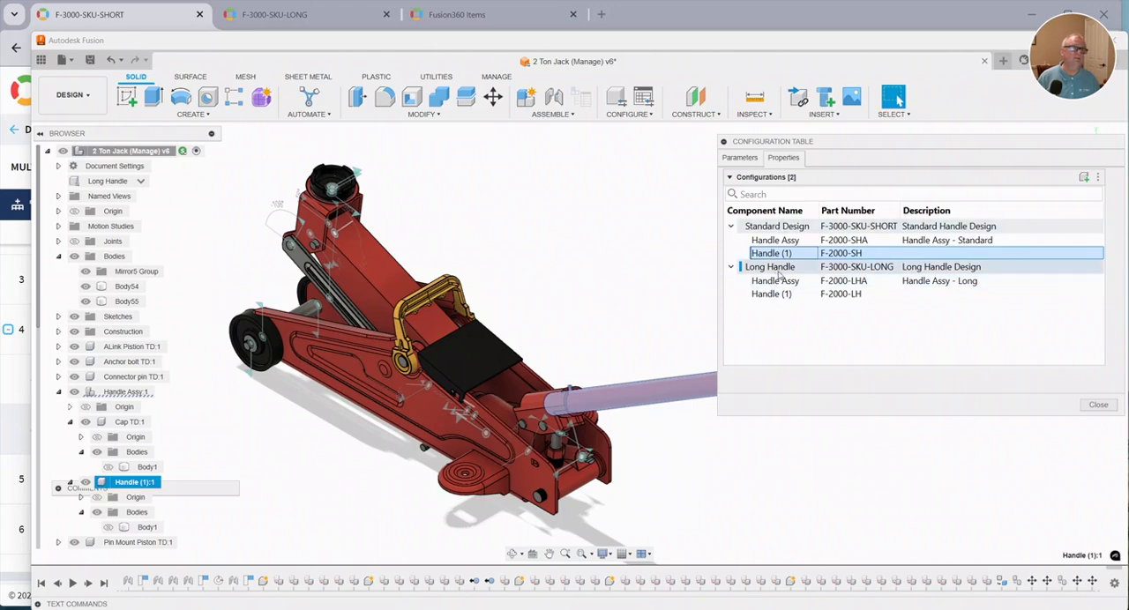
pyautogui.click(776, 241)
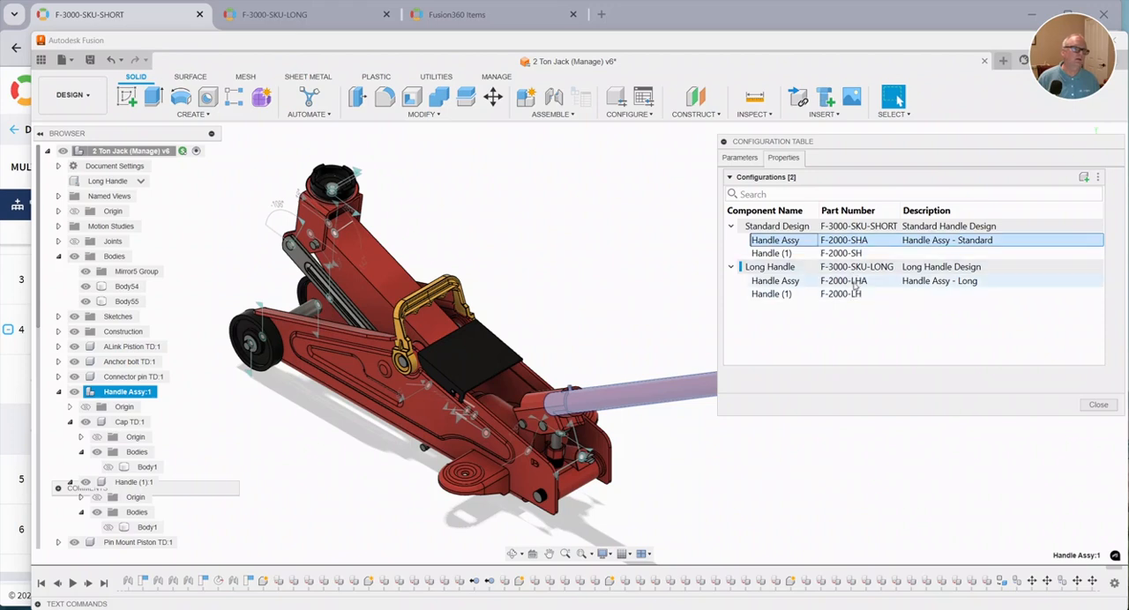
pyautogui.doubleClick(850, 227)
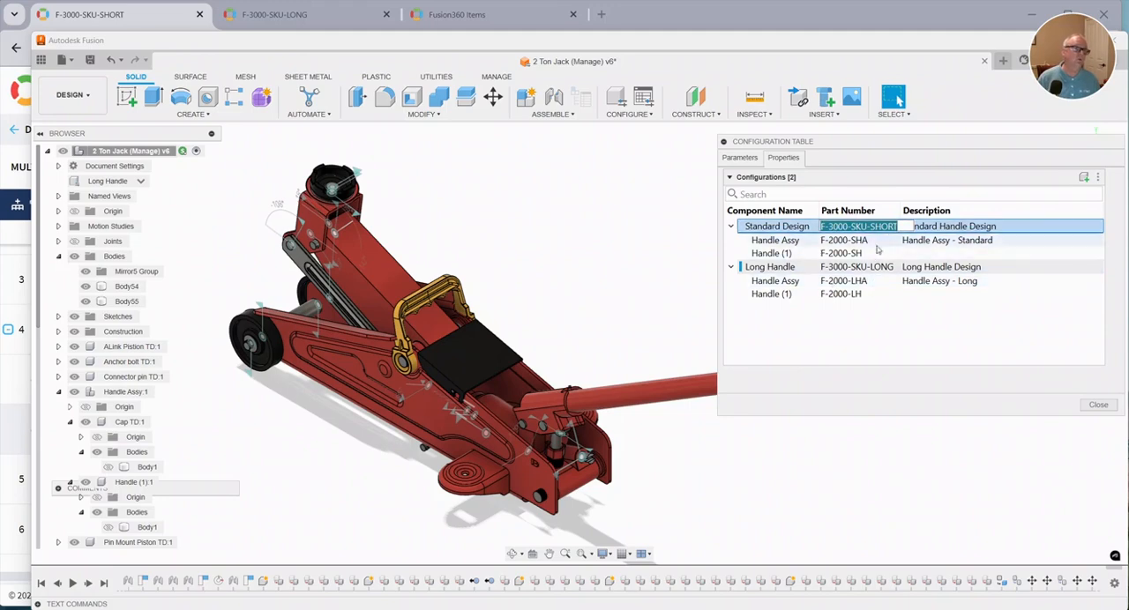
pyautogui.click(892, 314)
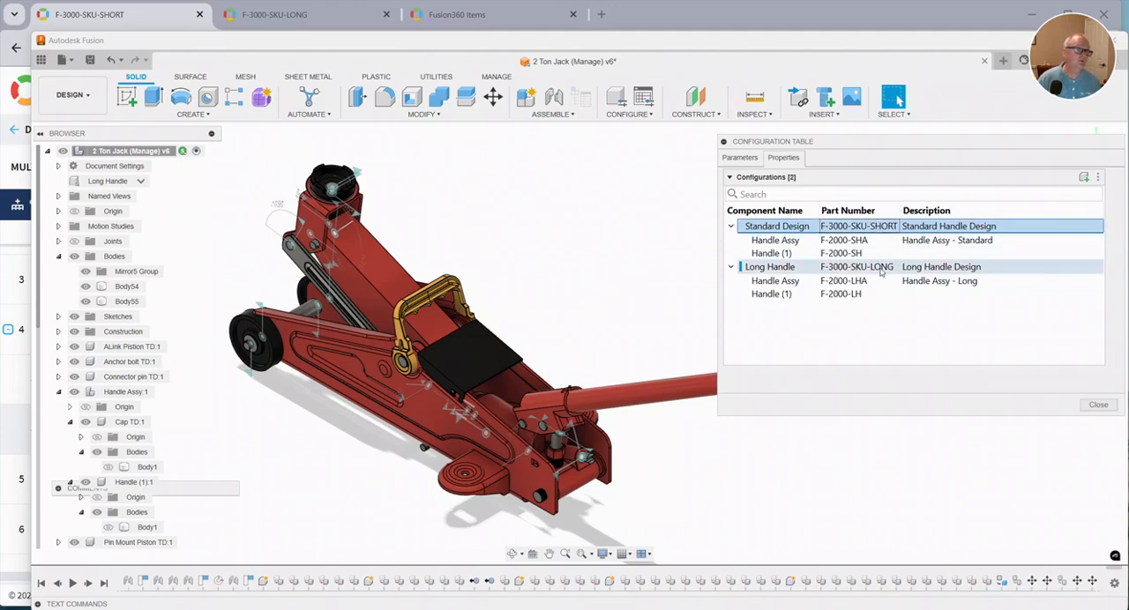
# Compare the configuration table's material and appearance themes with its part number properties, and close the table.
pyautogui.click(740, 157)
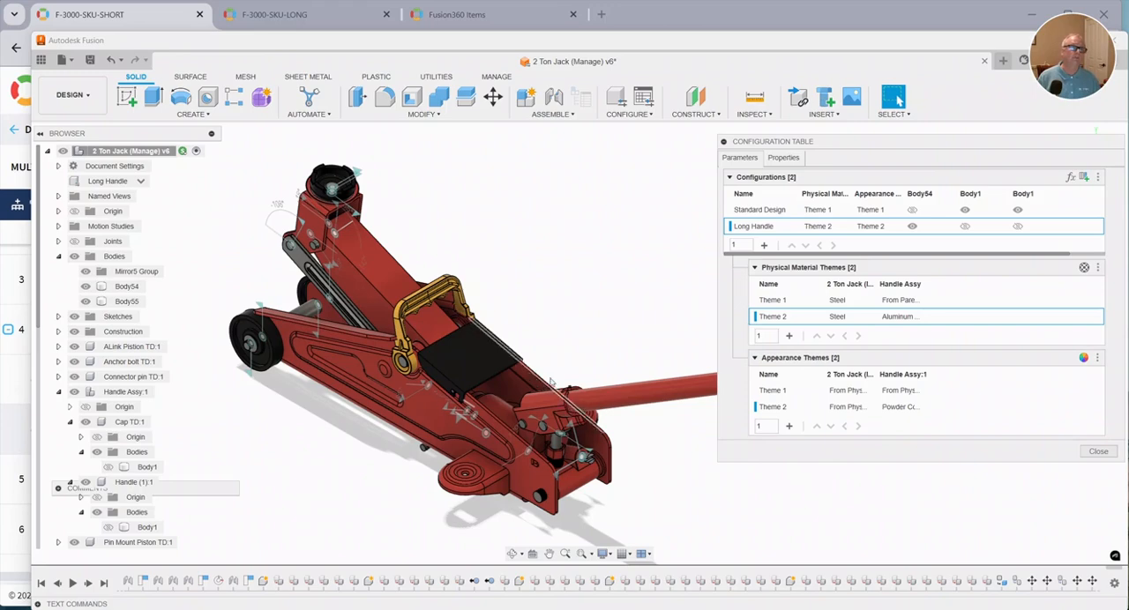
pyautogui.click(784, 158)
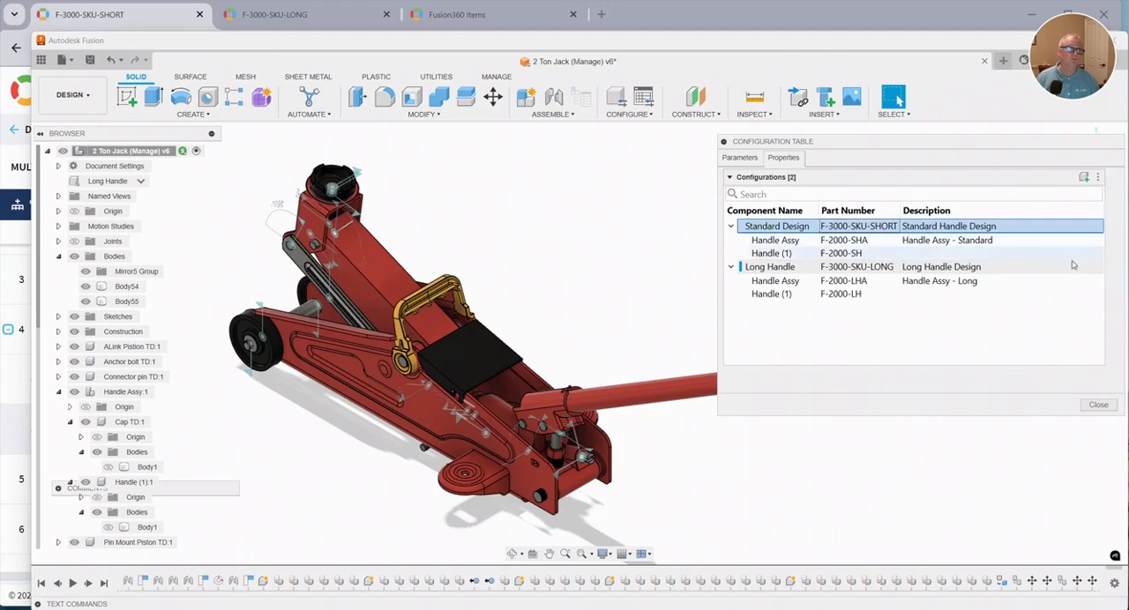
pyautogui.click(1099, 405)
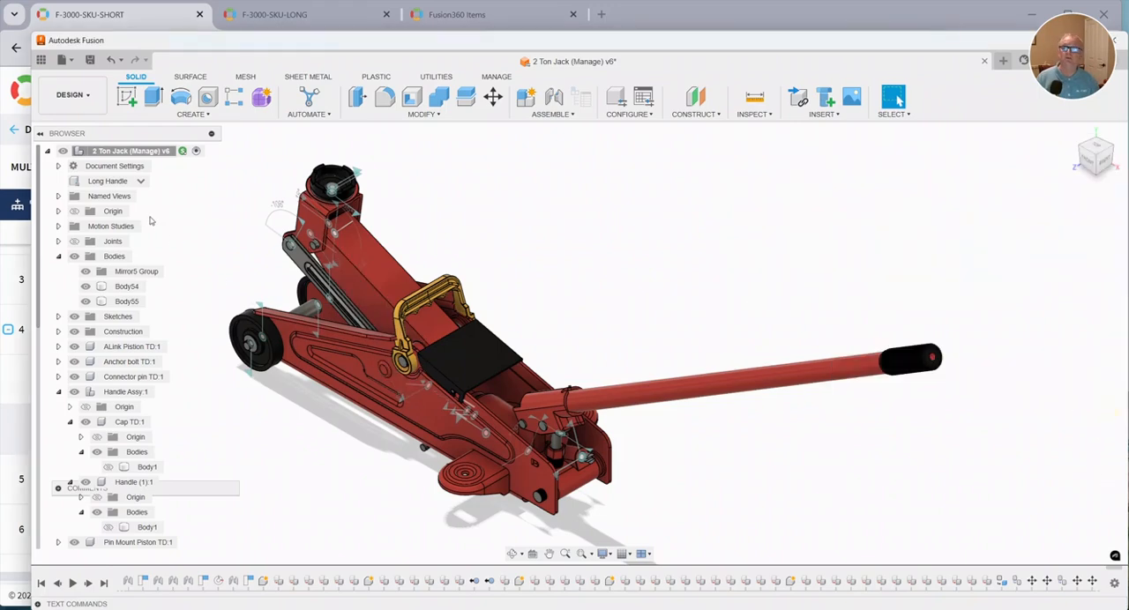
# Activate the Standard Design configuration and switch the OpenBOM add-in to Advanced Mode in its settings.
pyautogui.click(140, 180)
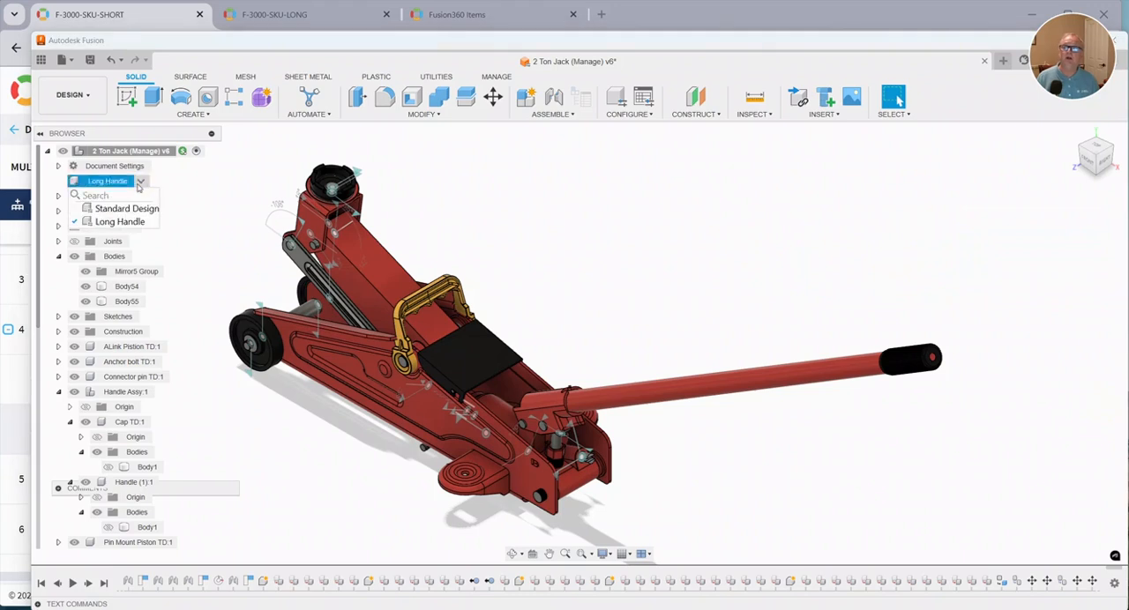
pyautogui.click(120, 209)
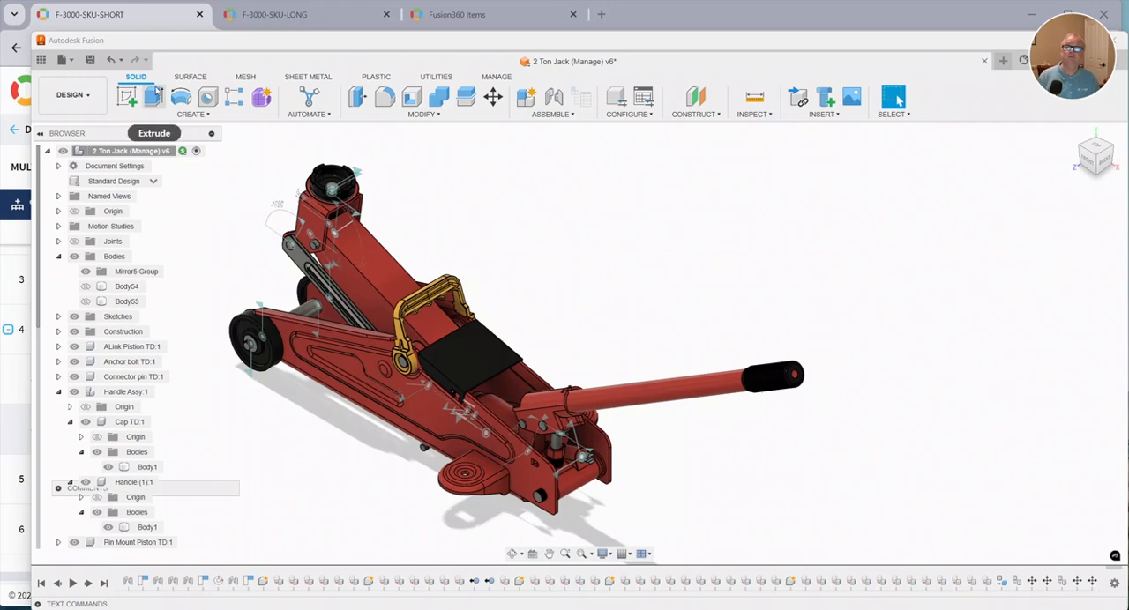
pyautogui.click(436, 77)
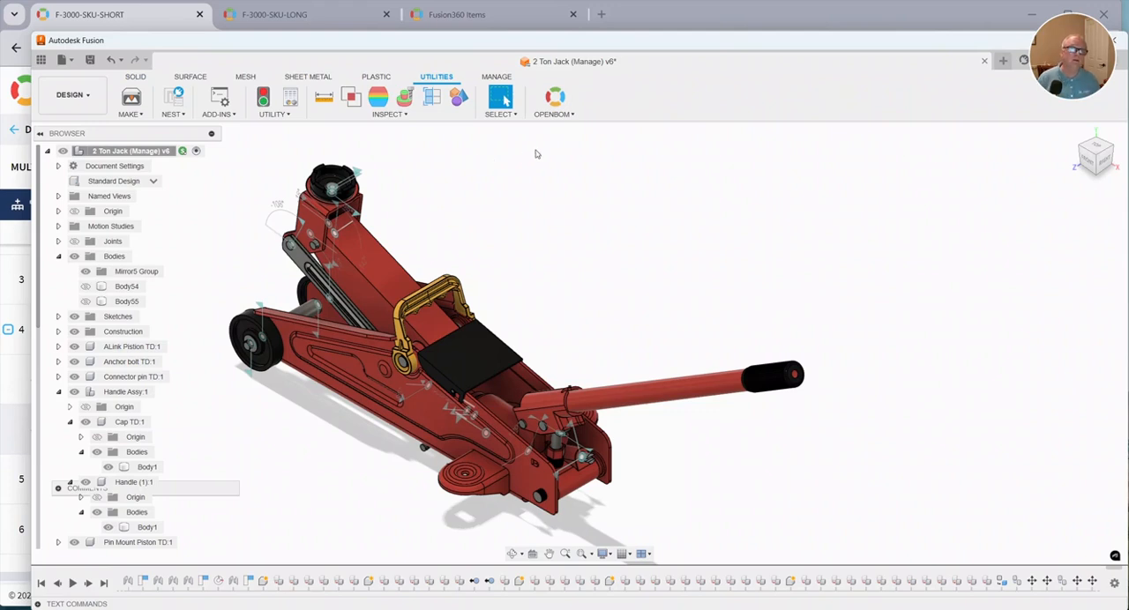
pyautogui.click(564, 113)
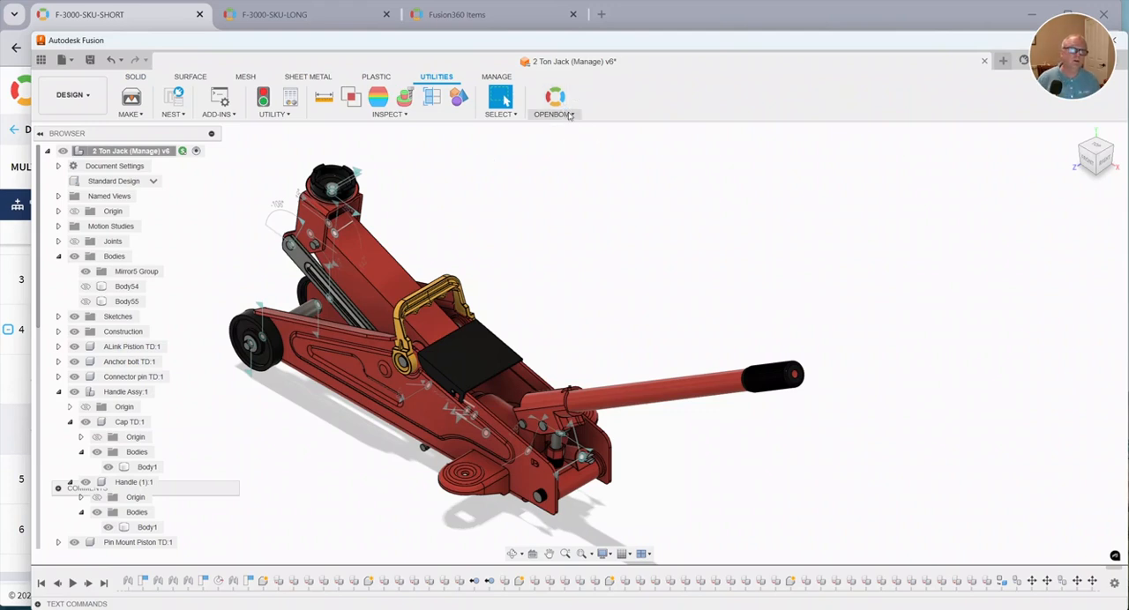
pyautogui.click(556, 191)
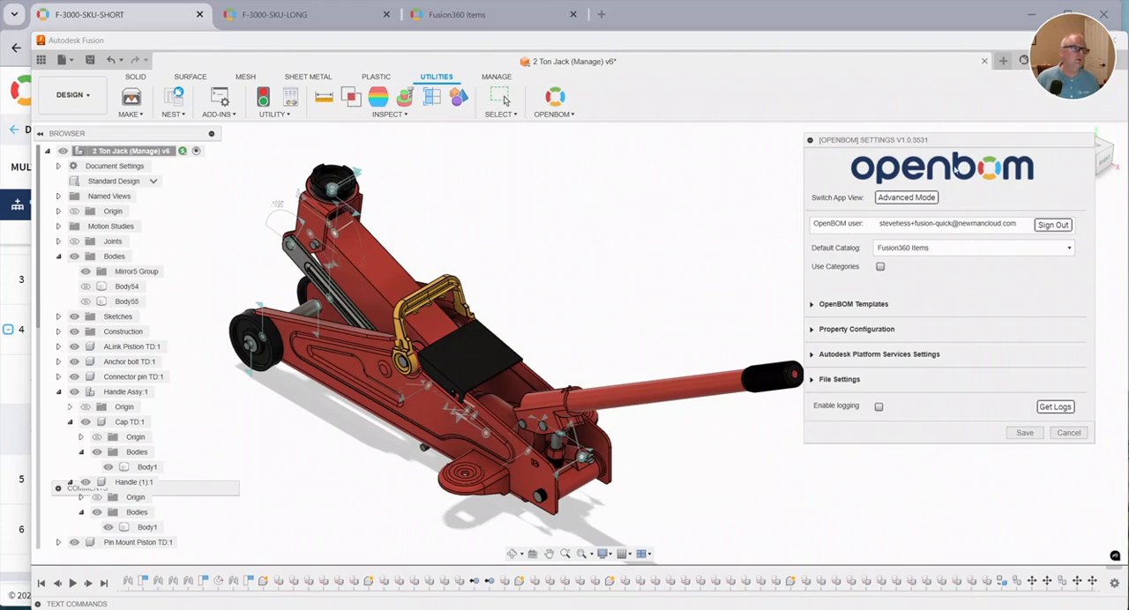
pyautogui.click(906, 198)
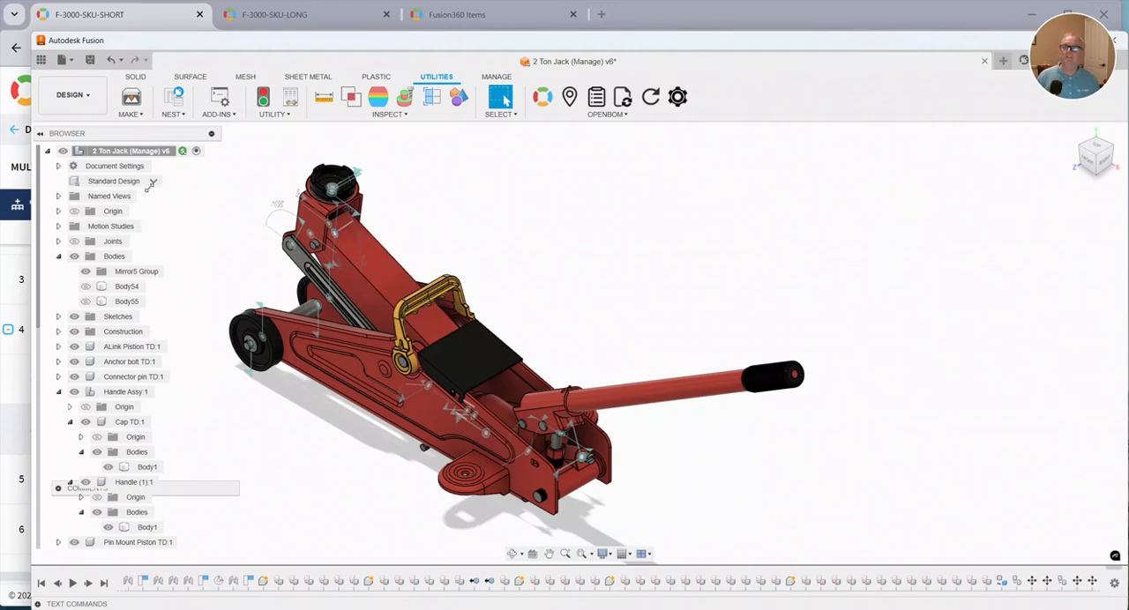
# Create the multi-level BOM F-3000-SKU-SHORT for the Standard Design configuration, using the Fusion360 Items catalog.
pyautogui.click(542, 97)
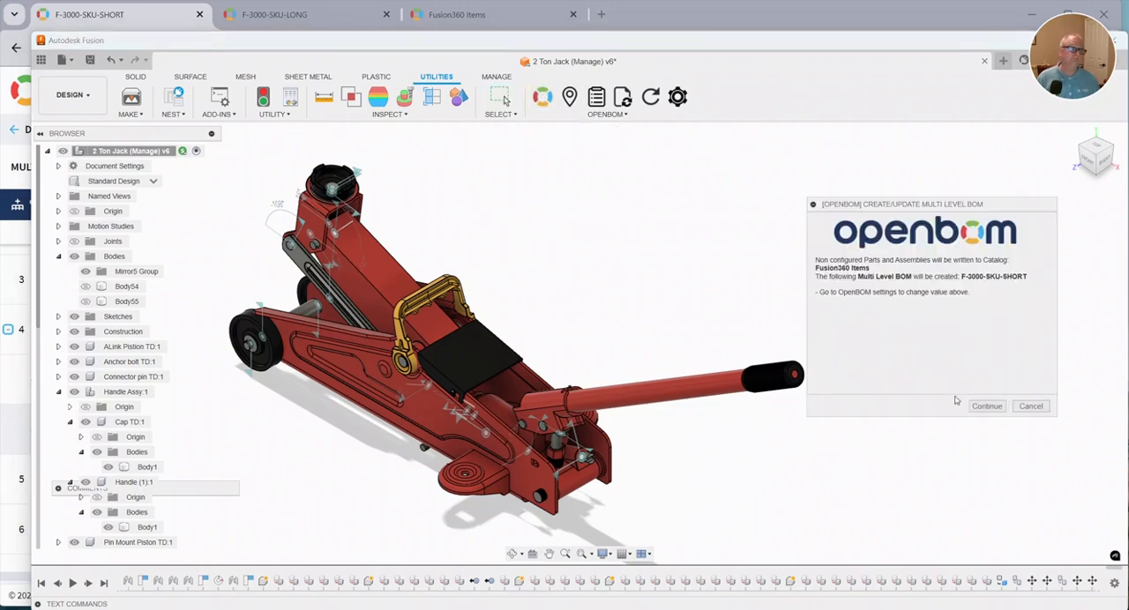
pyautogui.click(991, 406)
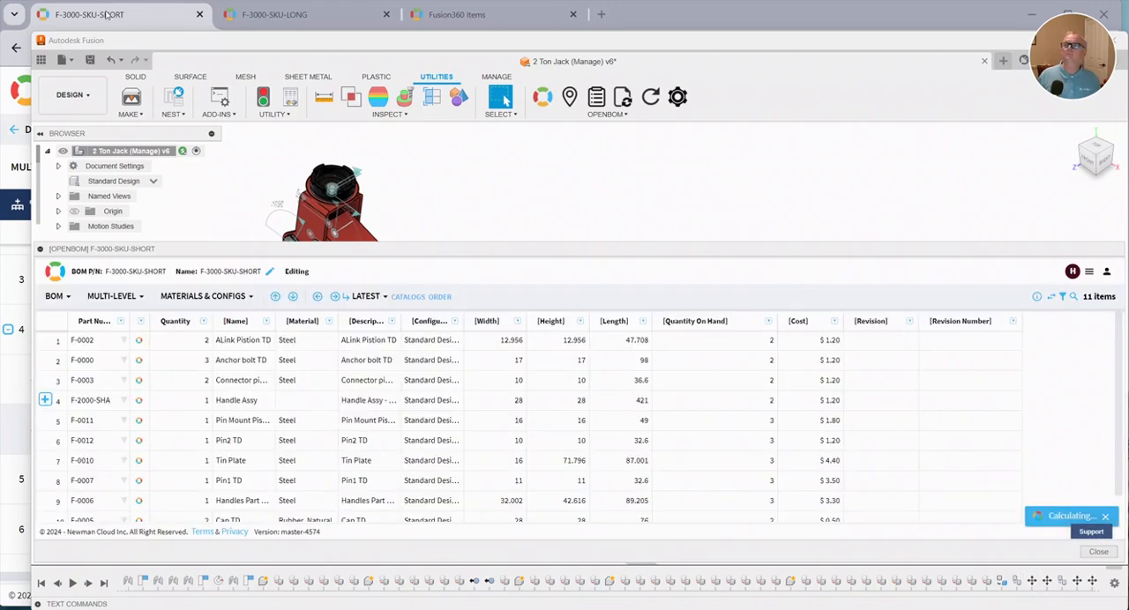
# Switch to the F-3000-SKU-SHORT BOM in the browser, widen the configuration name column, and examine the F-2000-SH handle's configuration and length.
pyautogui.click(106, 12)
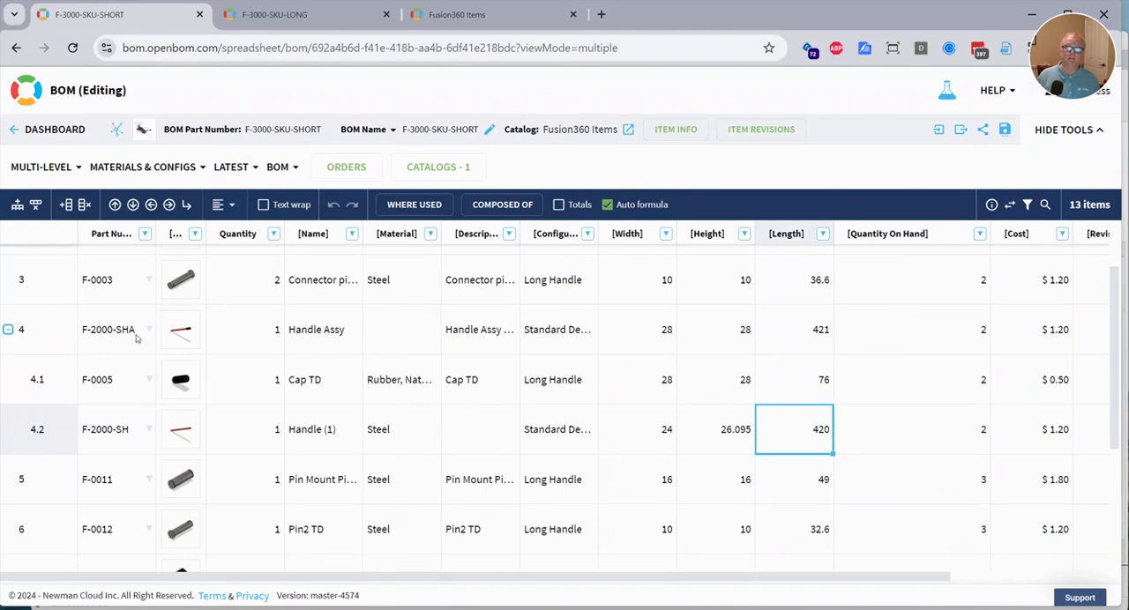
pyautogui.click(111, 378)
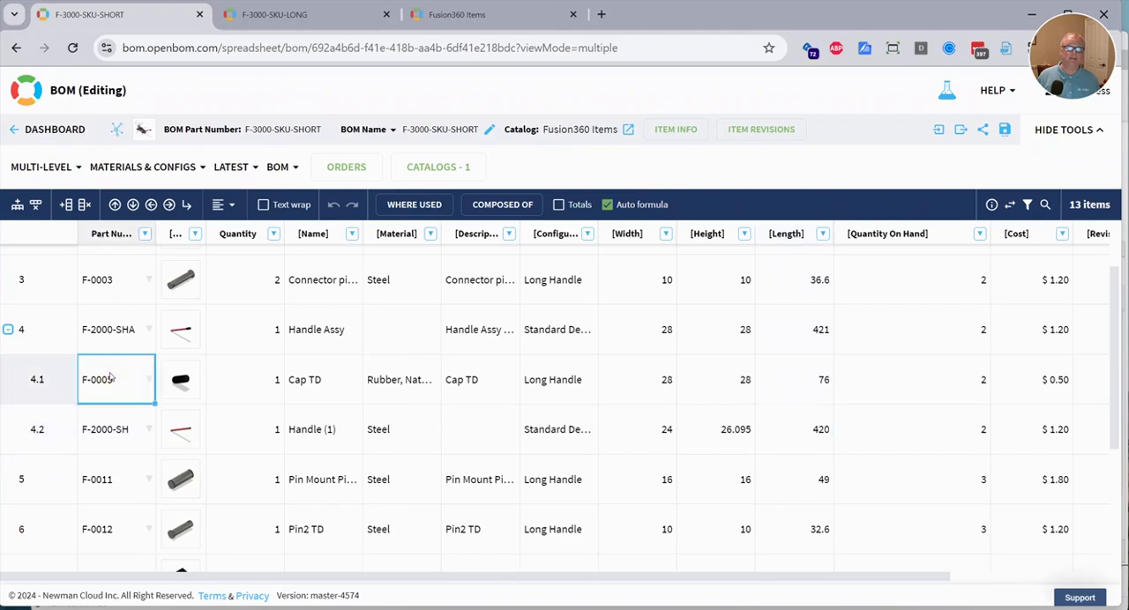
pyautogui.click(110, 417)
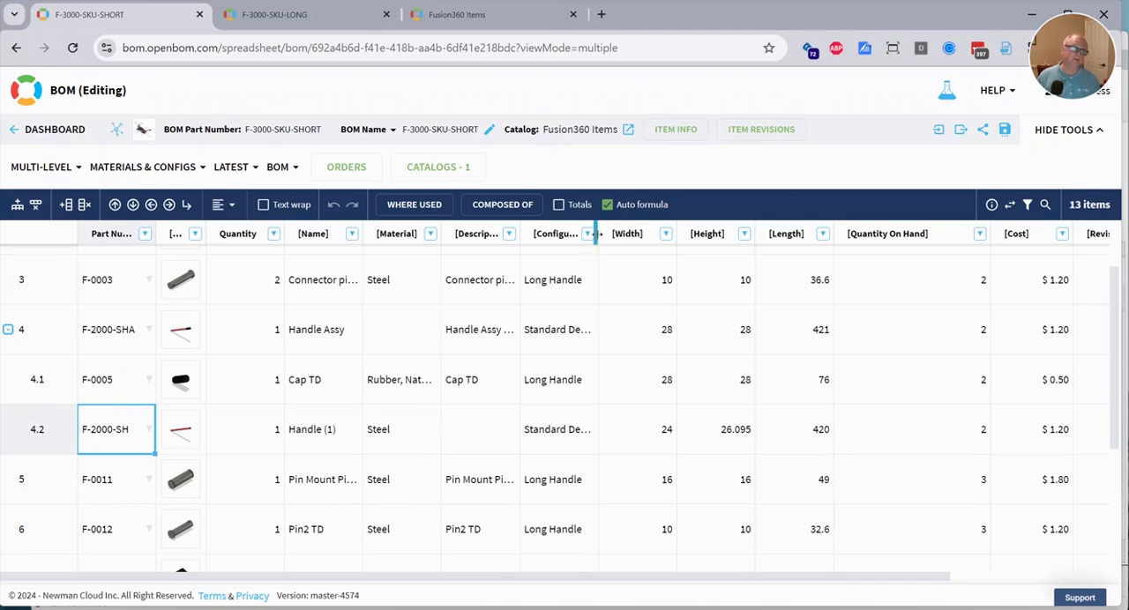
pyautogui.moveTo(598, 233); pyautogui.dragTo(624, 238)
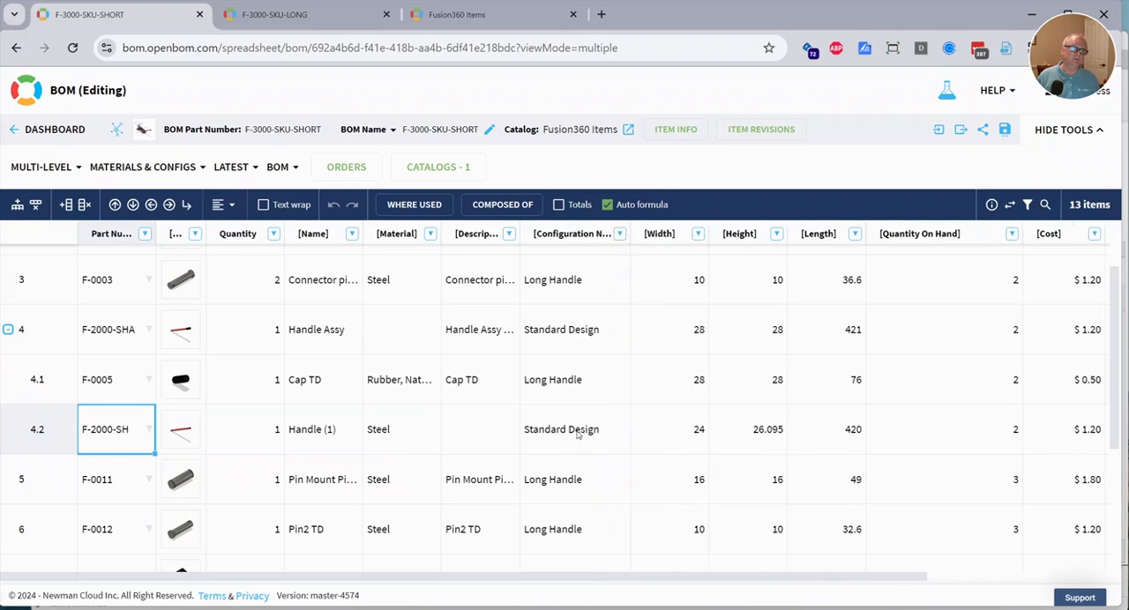
pyautogui.click(837, 446)
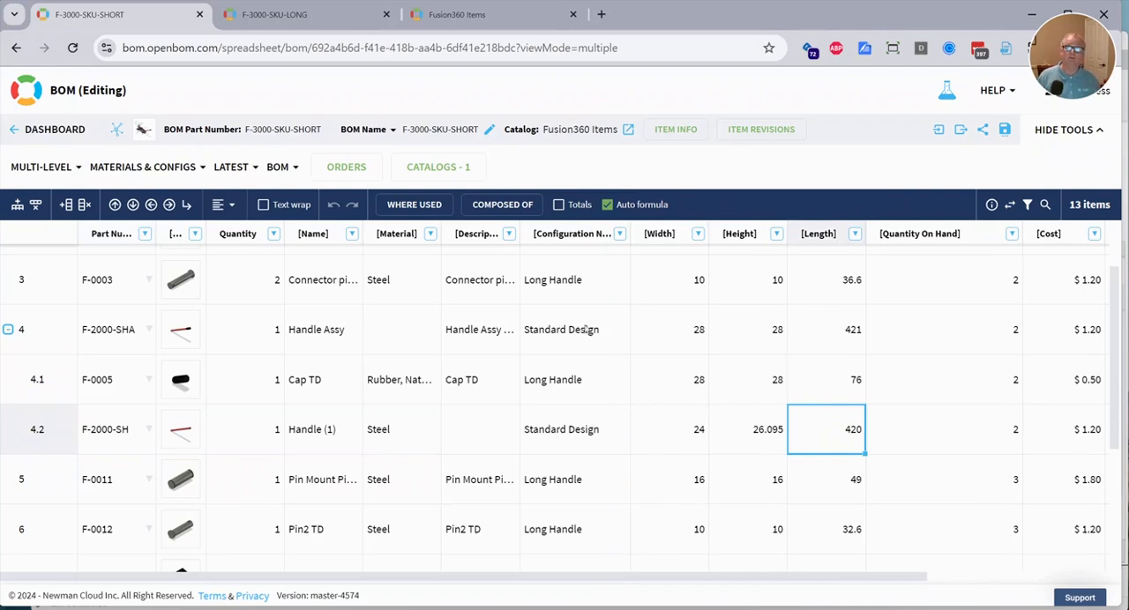
# Open the F-3000-SKU-LONG BOM and examine the cap and the material of the F-2000-LH handle in the handle assembly.
pyautogui.click(287, 25)
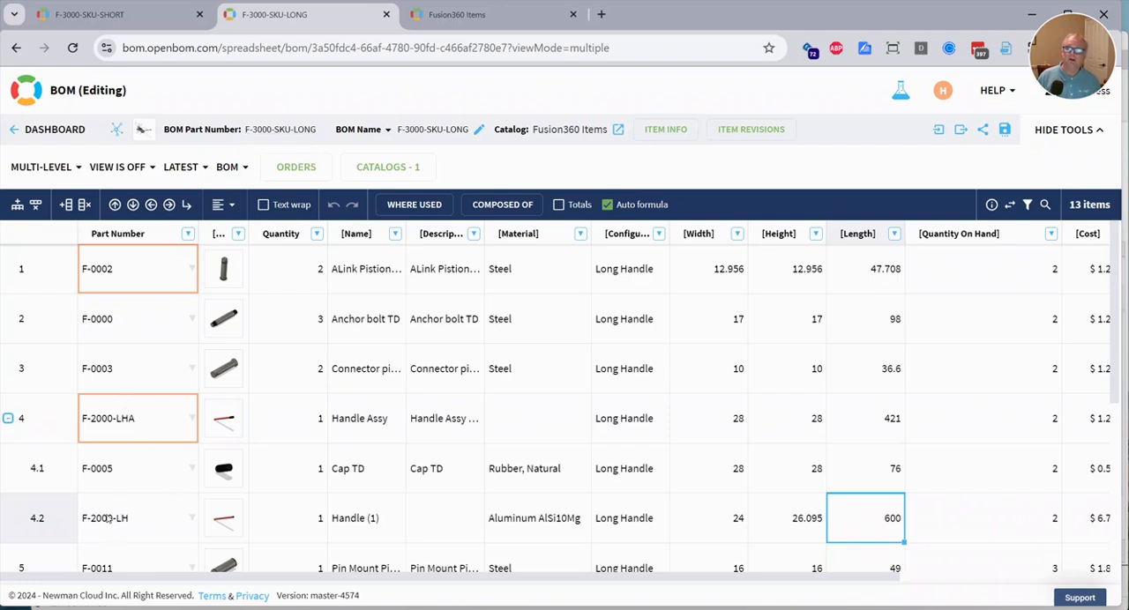
pyautogui.click(152, 467)
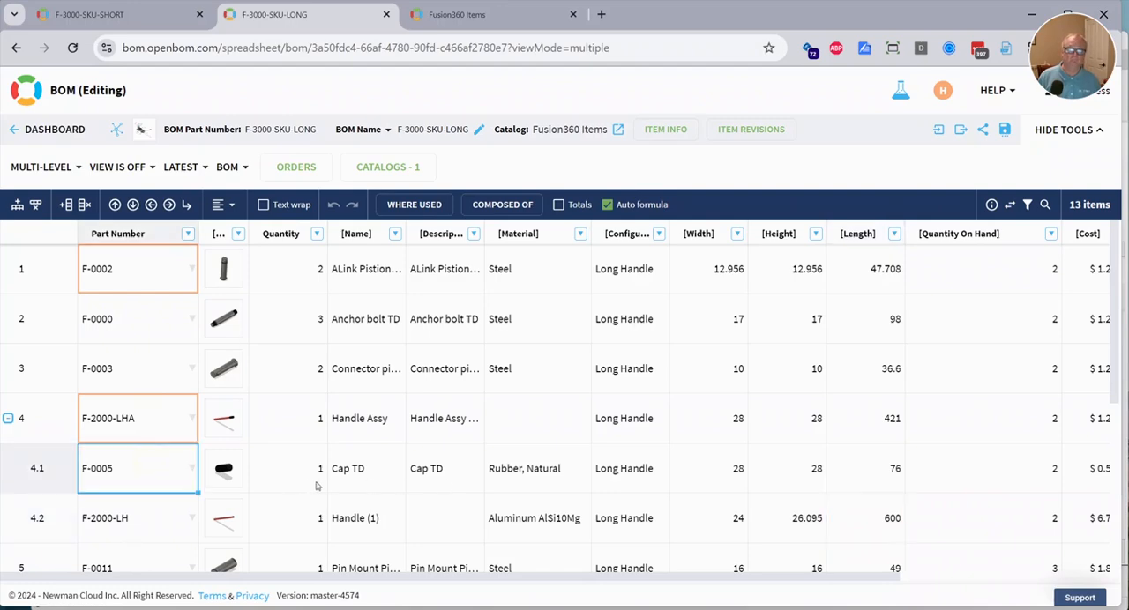
pyautogui.moveTo(206, 477)
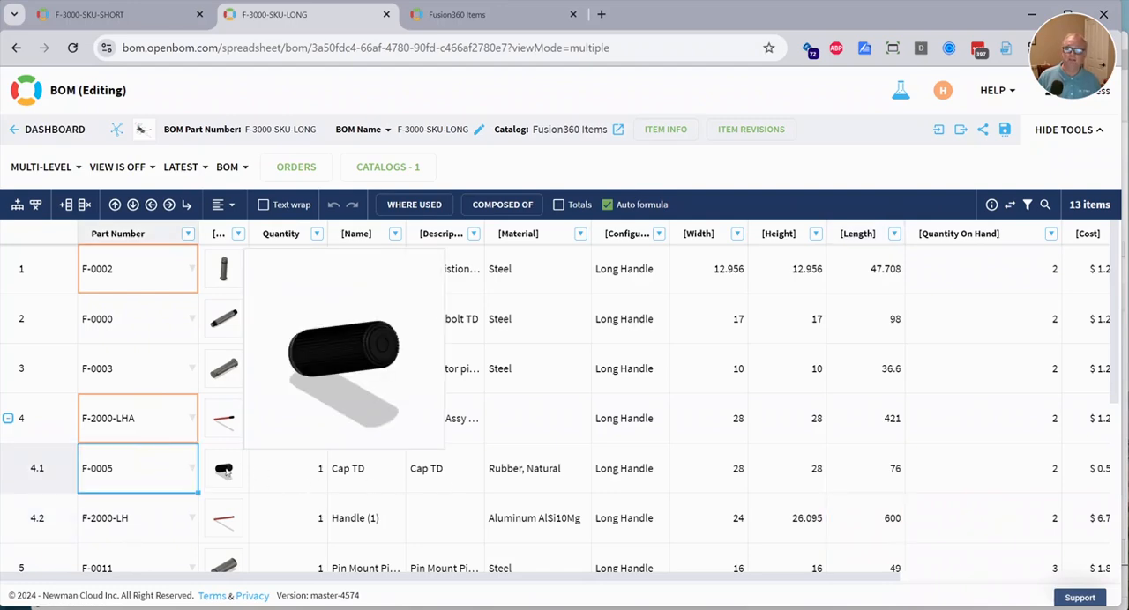
pyautogui.click(152, 510)
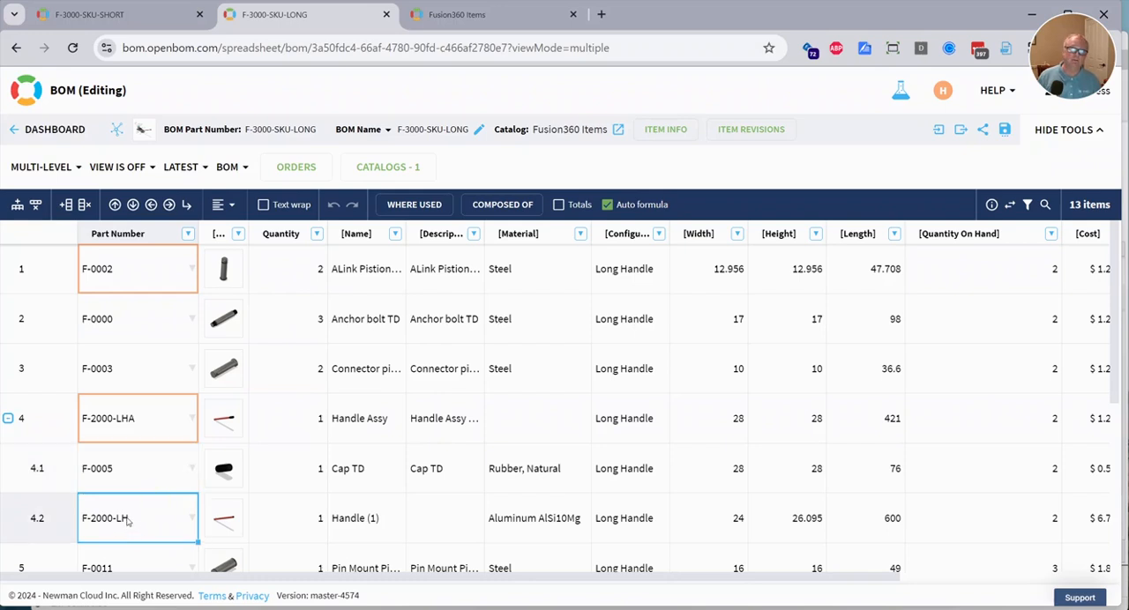
pyautogui.click(562, 532)
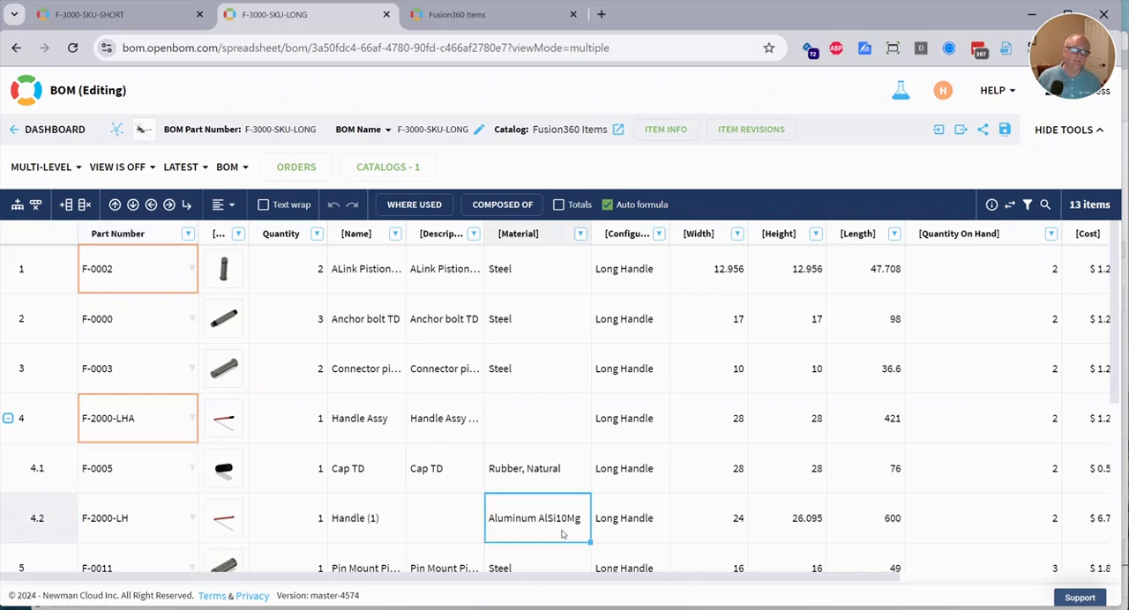
# Check the F-2000-LH handle's length in the BOM, and switch to Autodesk Fusion to close the F-3000-SKU-SHORT BOM there.
pyautogui.click(891, 527)
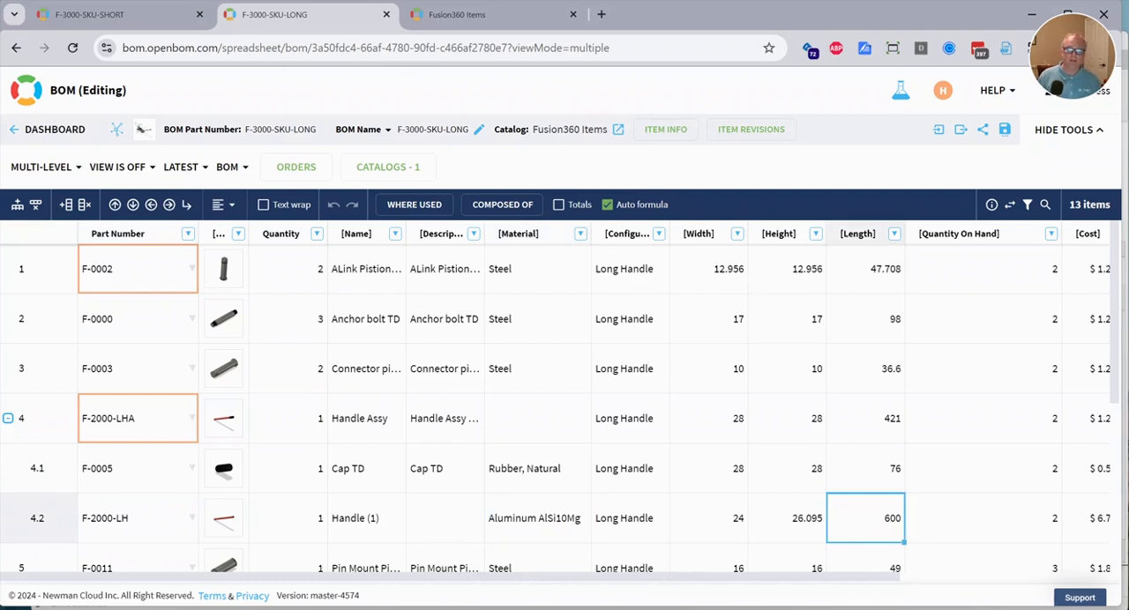
pyautogui.hotkey('alt', 'Tab')
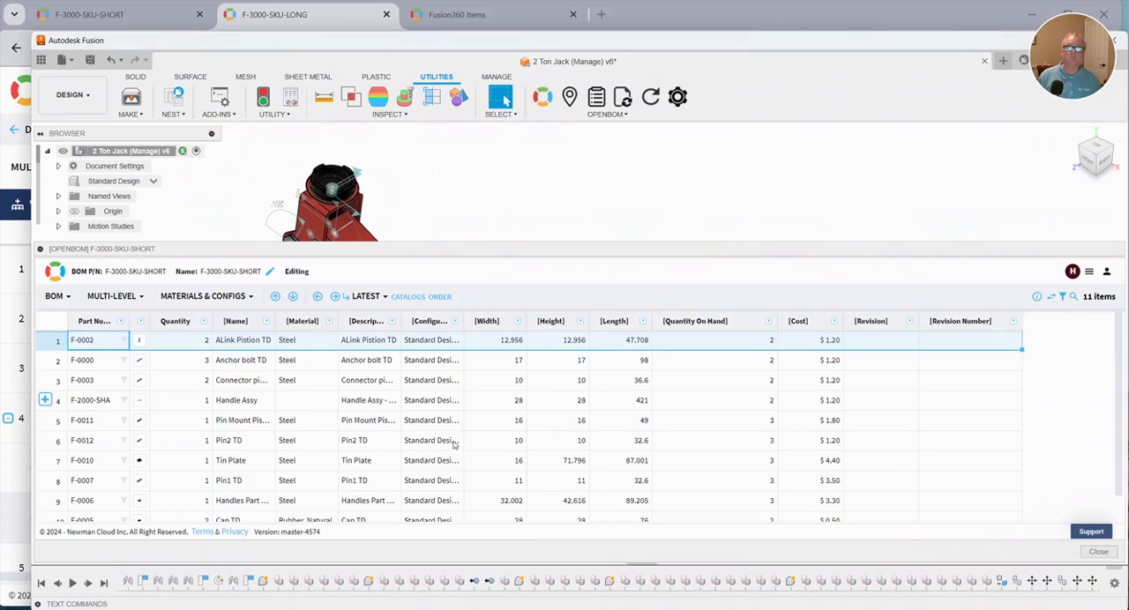
pyautogui.click(1098, 552)
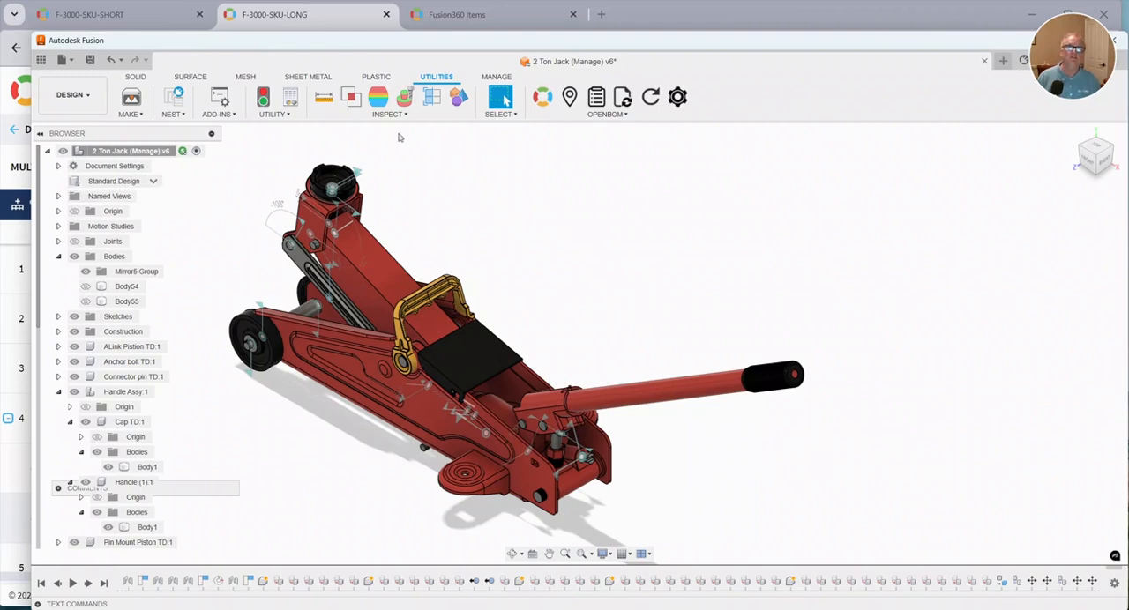
# Open the design's configuration table and examine the part number properties of both configurations and their parameters and material themes.
pyautogui.click(144, 80)
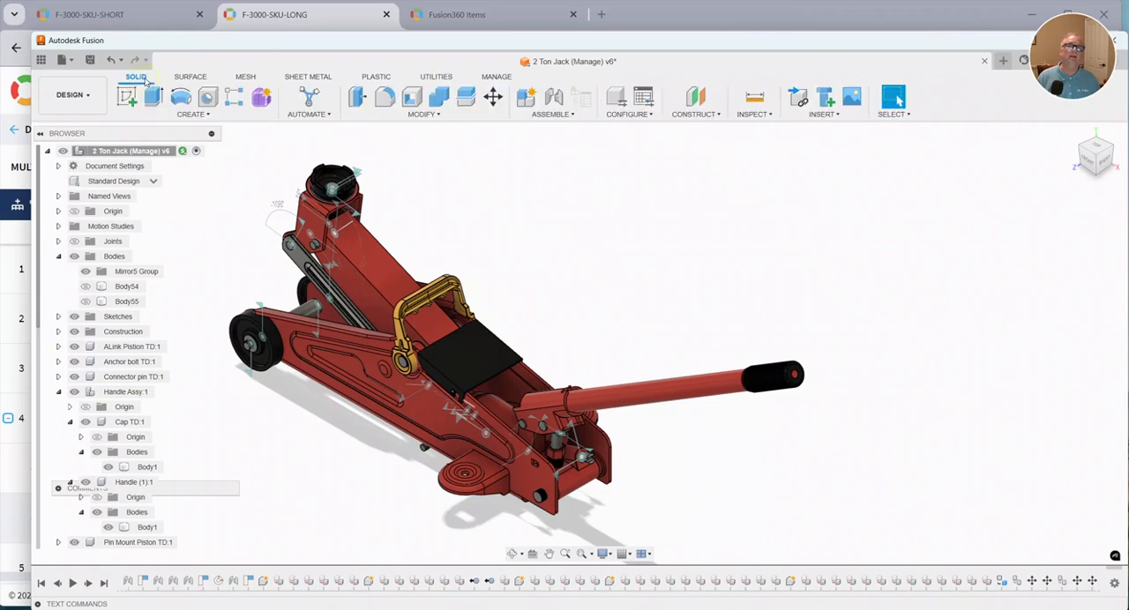
pyautogui.click(646, 101)
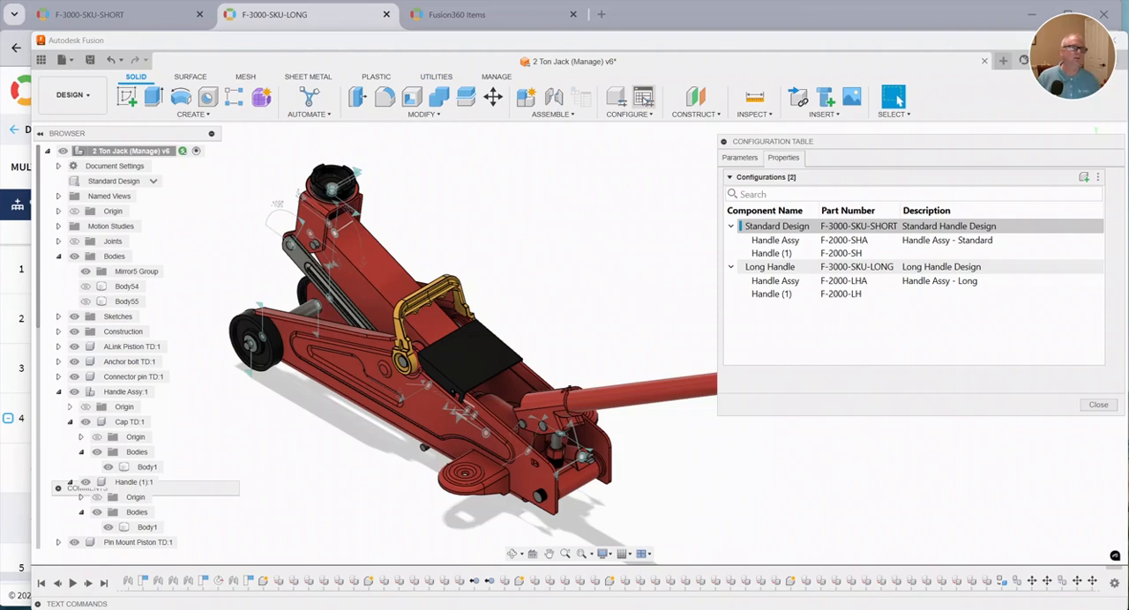
pyautogui.click(806, 231)
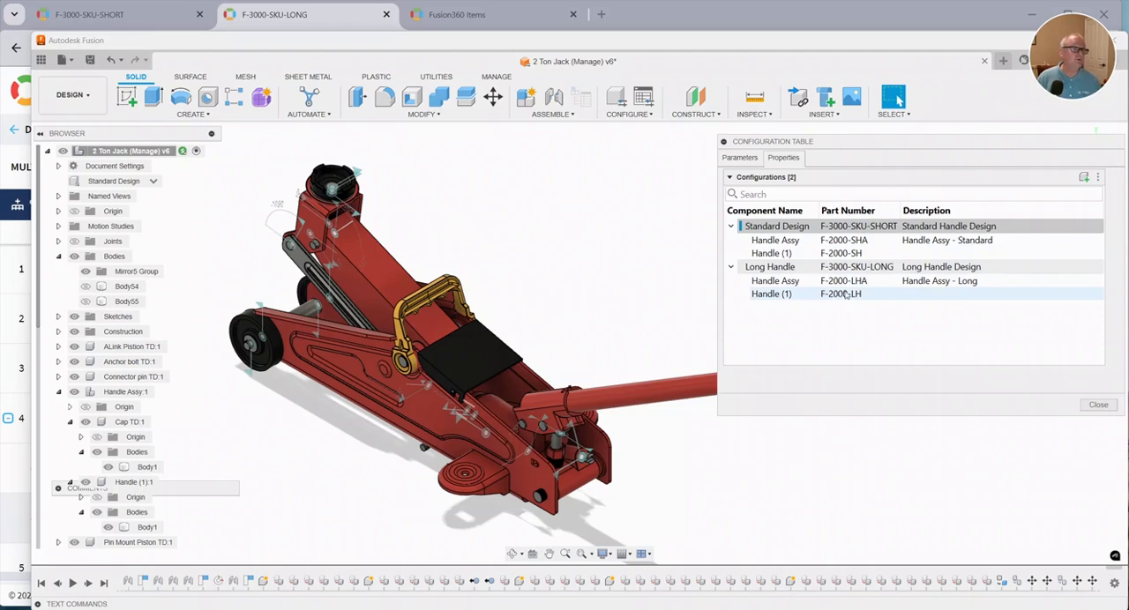
pyautogui.click(739, 158)
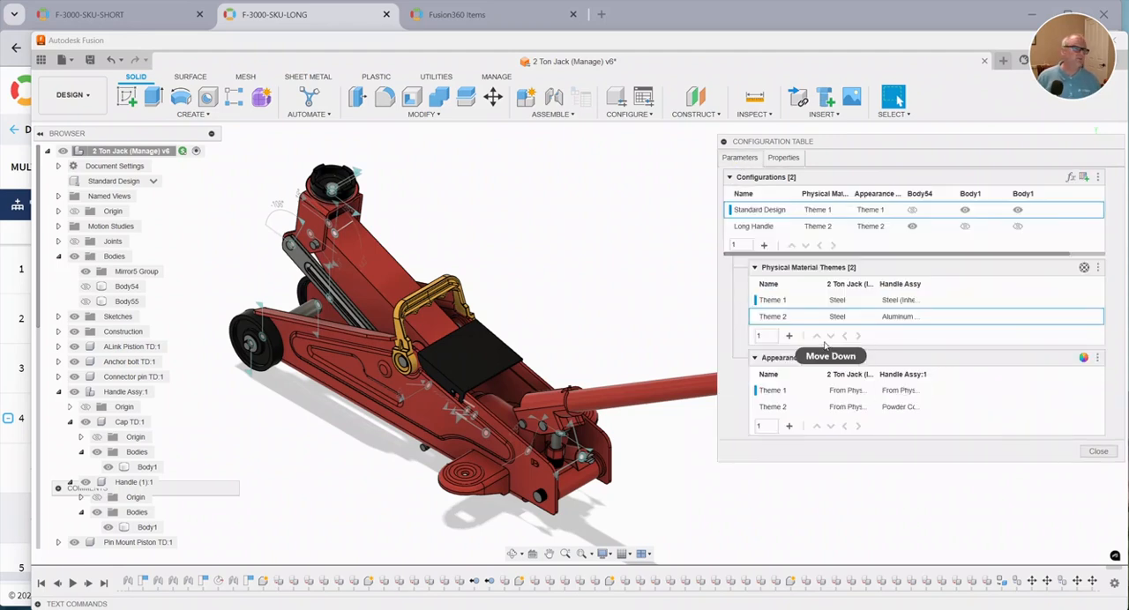